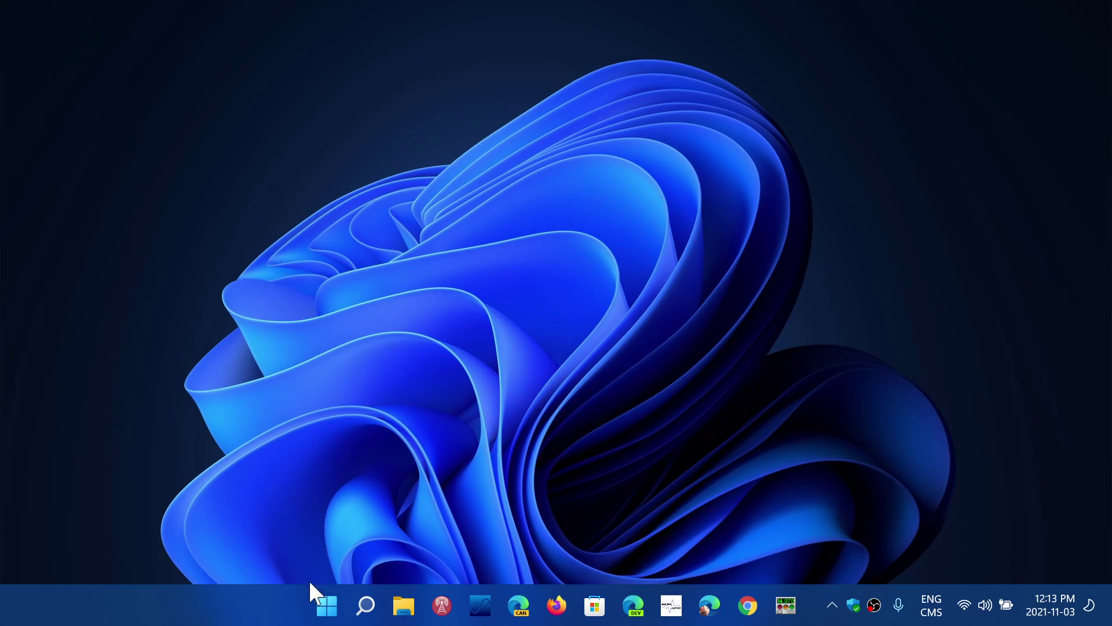
Step: Open the Settings app from the Start button's Win+X menu
{"action": "right_click", "coordinate": [328, 607]}
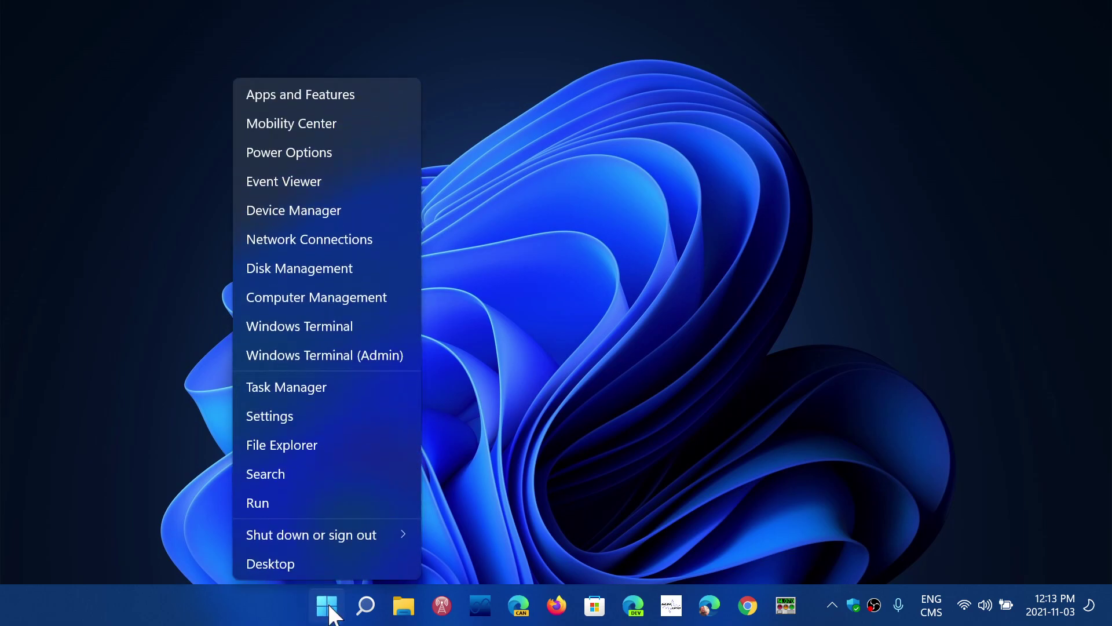
{"action": "left_click", "coordinate": [318, 415]}
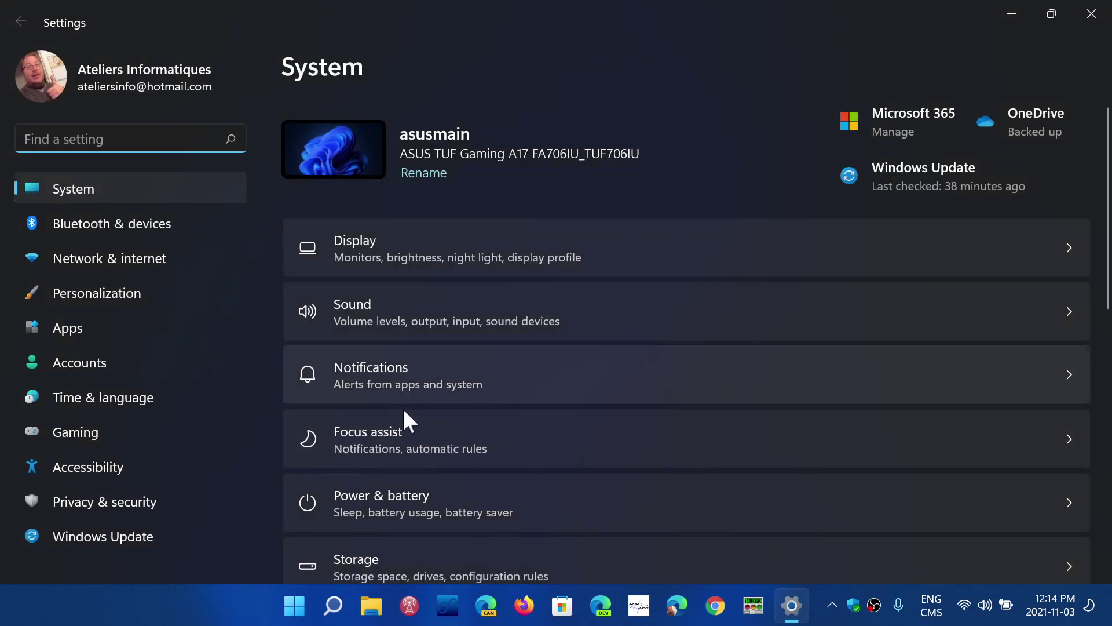
Step: Go to the Power & battery page and scroll down to its Screen and sleep section
{"action": "left_click", "coordinate": [470, 514]}
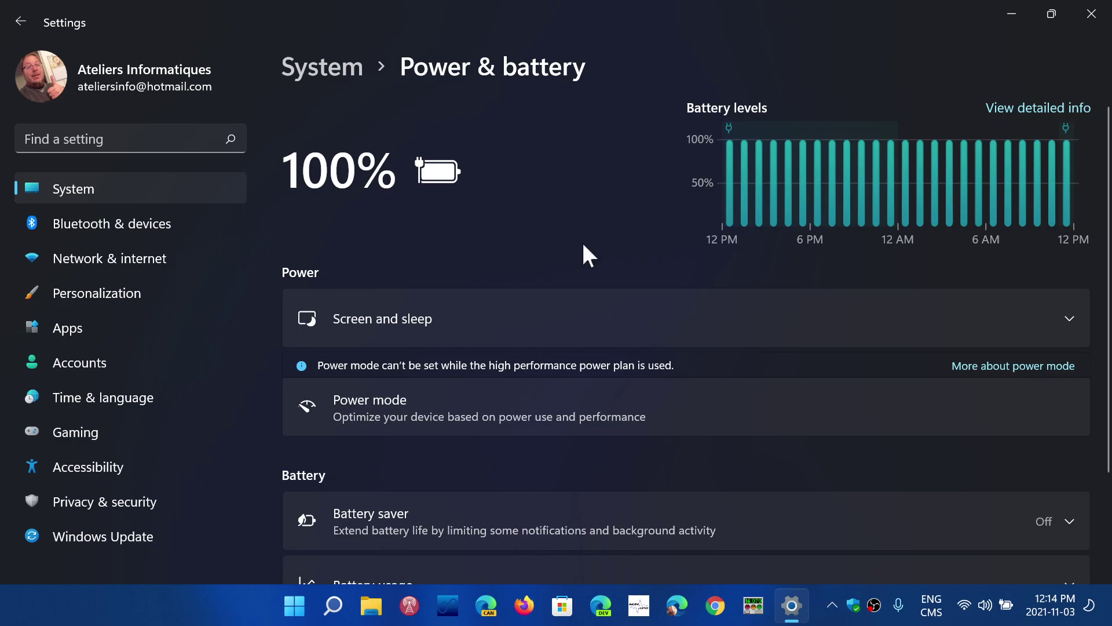
{"action": "scroll", "coordinate": [687, 354], "scroll_direction": "down", "scroll_amount": 3}
{"action": "scroll", "coordinate": [687, 355], "scroll_direction": "up", "scroll_amount": 3}
{"action": "scroll", "coordinate": [686, 356], "scroll_direction": "down", "scroll_amount": 1}
{"action": "scroll", "coordinate": [794, 304], "scroll_direction": "down", "scroll_amount": 3}
{"action": "scroll", "coordinate": [793, 304], "scroll_direction": "up", "scroll_amount": 3}
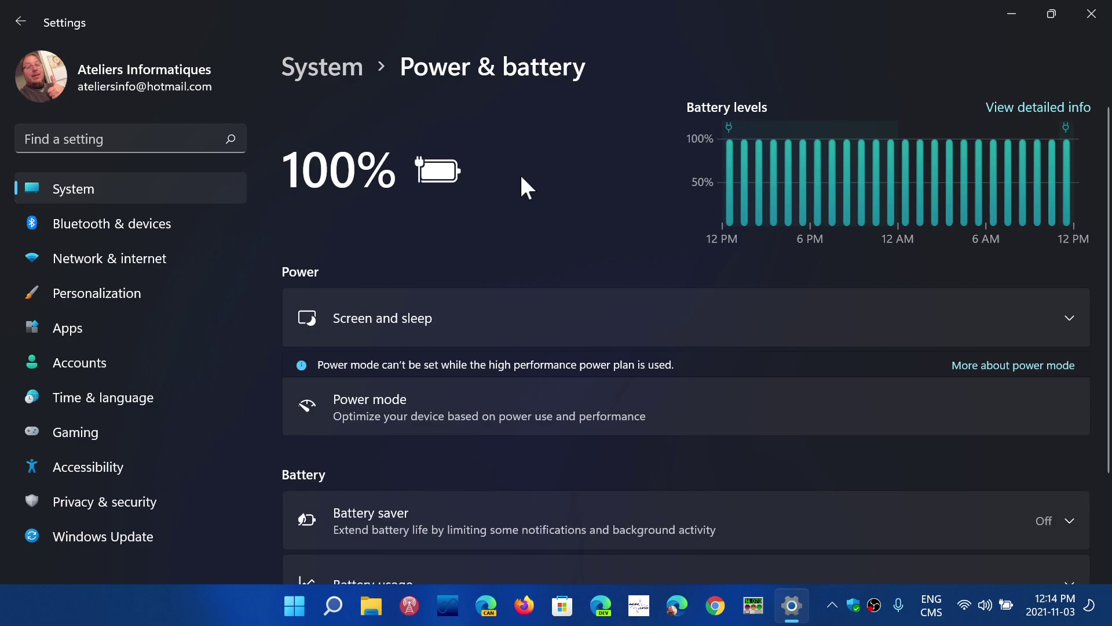
{"action": "scroll", "coordinate": [562, 302], "scroll_direction": "down", "scroll_amount": 2}
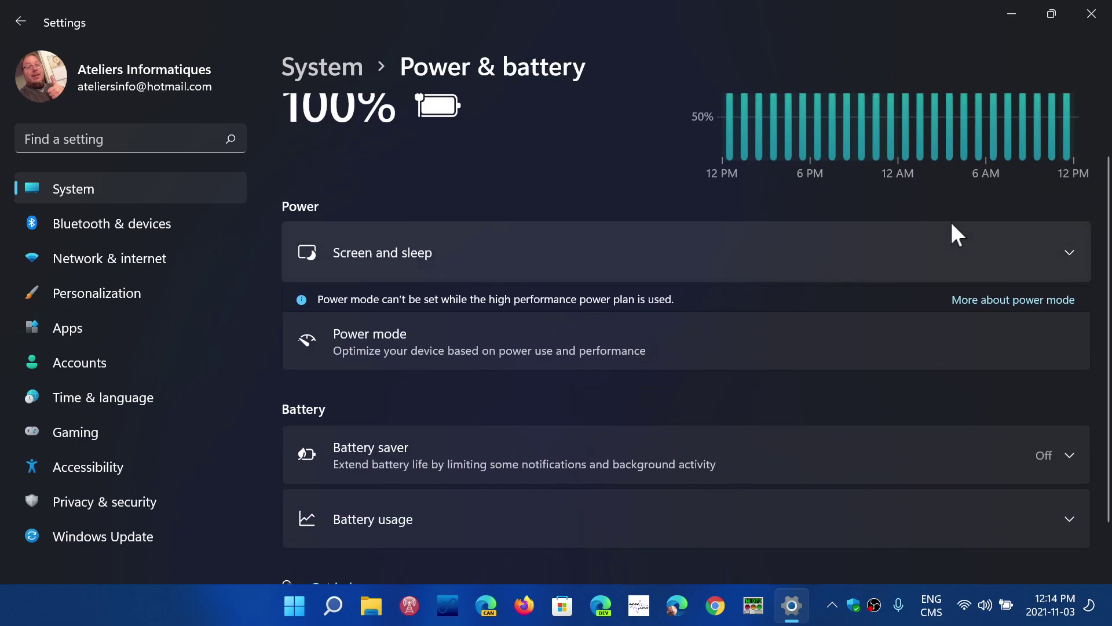
Step: Expand Screen and sleep and set plugged-in screen-off time to 30 minutes
{"action": "left_click", "coordinate": [1069, 252]}
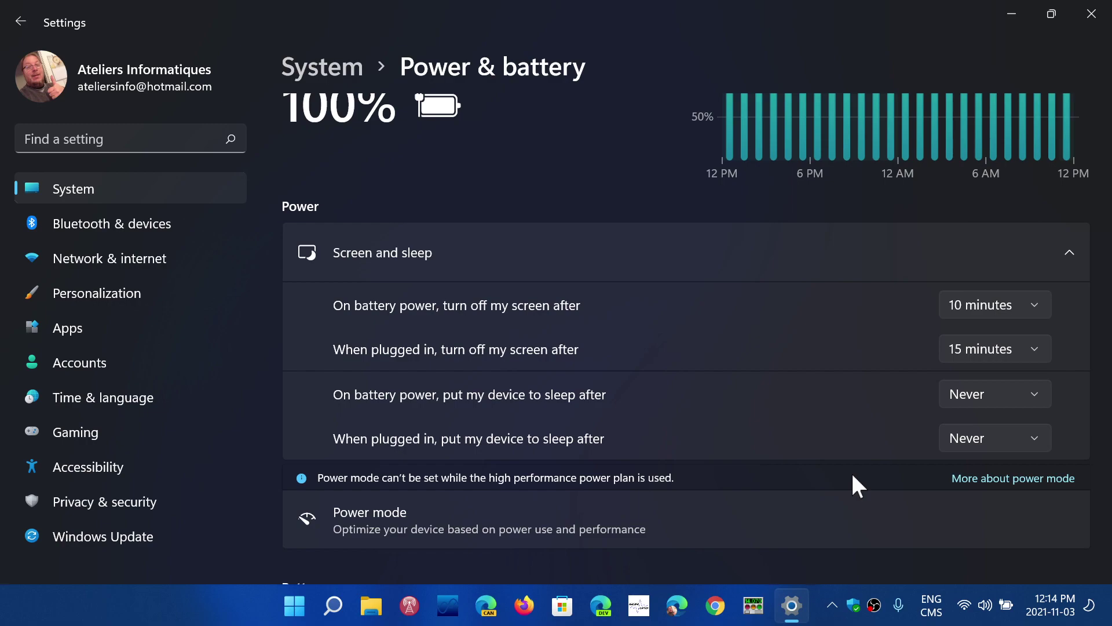
{"action": "left_click", "coordinate": [999, 349]}
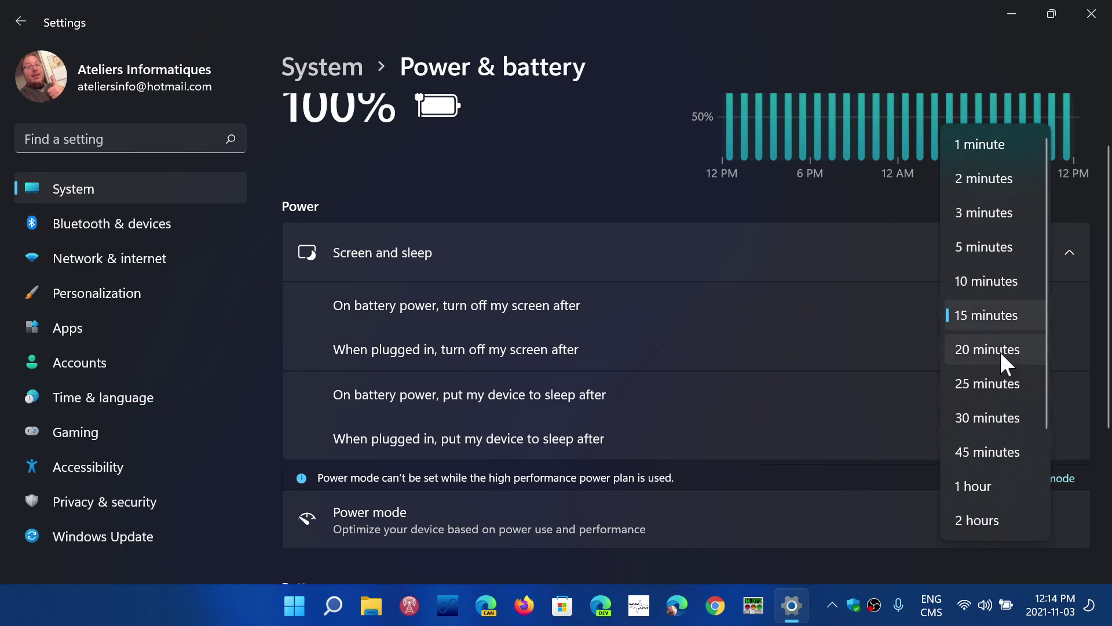
{"action": "left_click", "coordinate": [988, 417]}
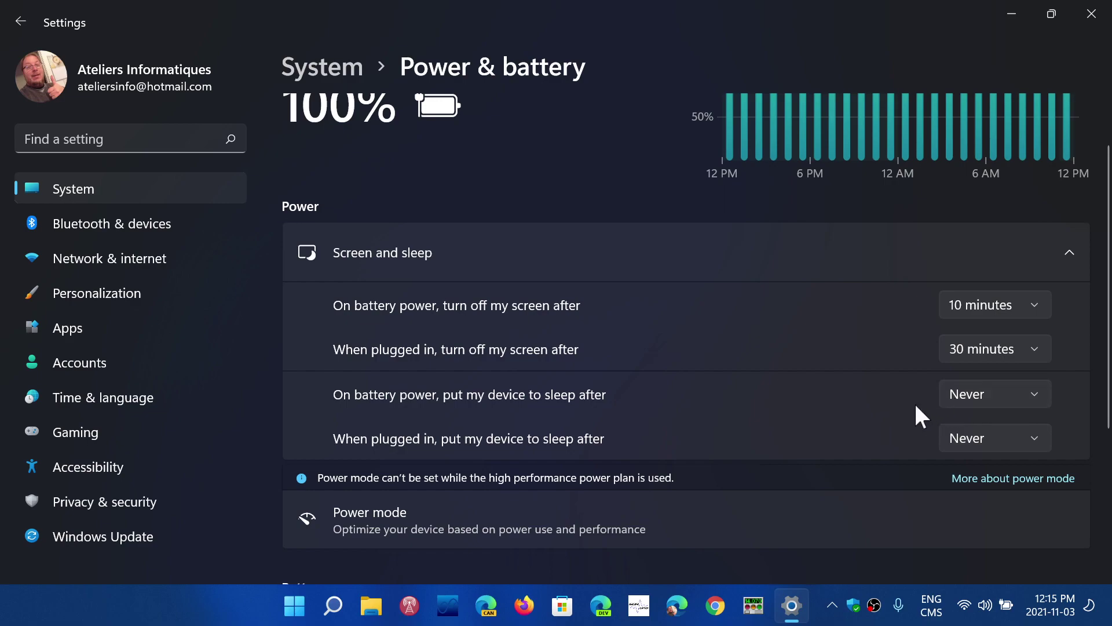
{"action": "left_click", "coordinate": [983, 391]}
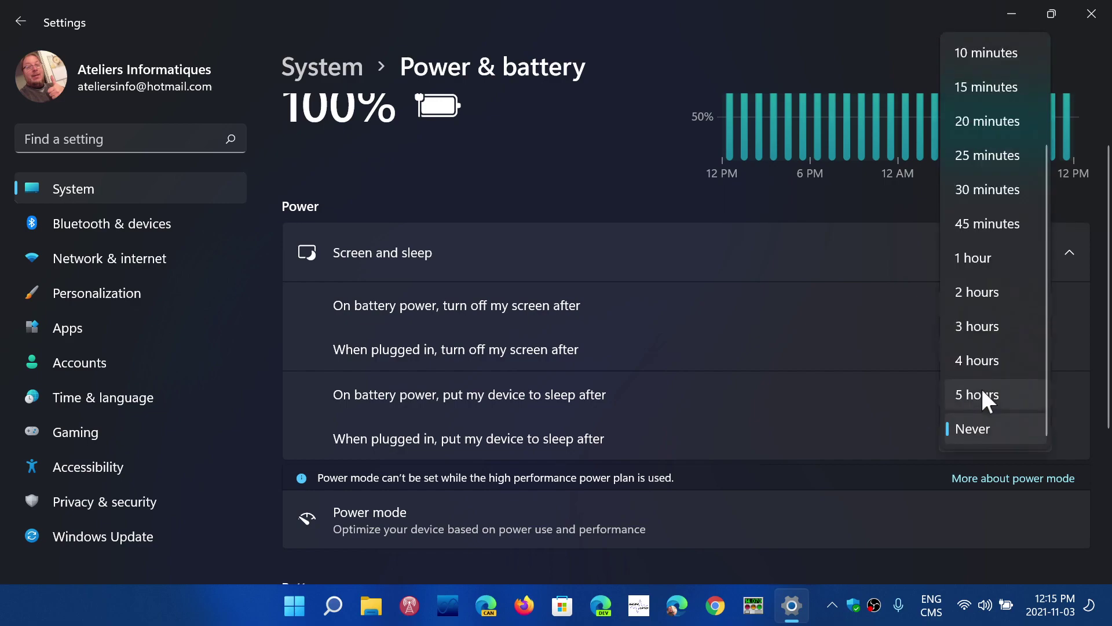
{"action": "left_click", "coordinate": [977, 262]}
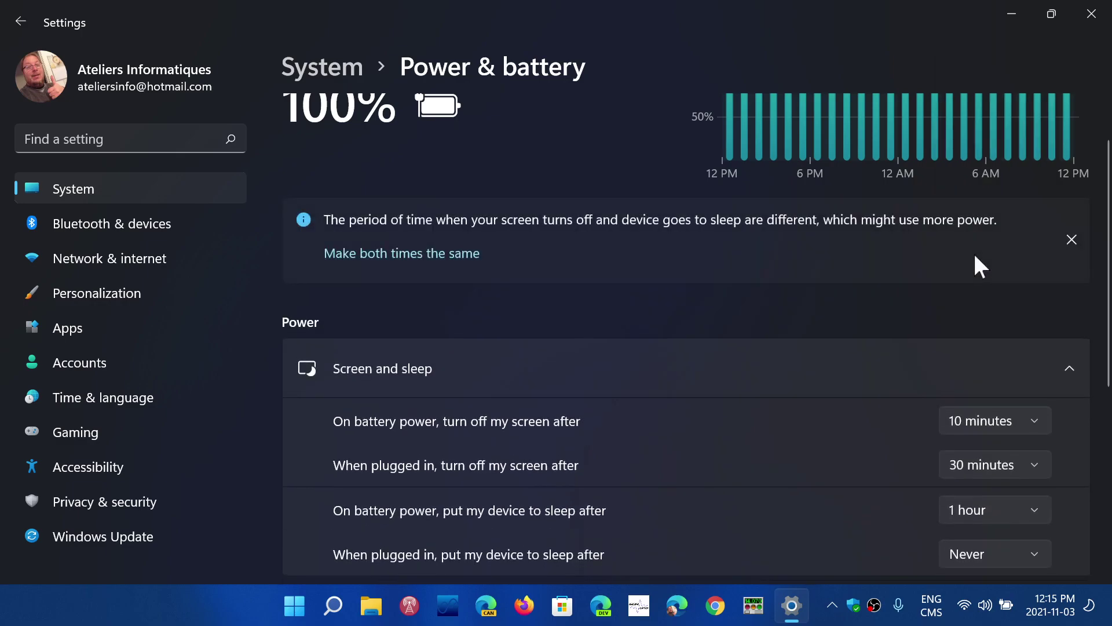
{"action": "scroll", "coordinate": [802, 382], "scroll_direction": "up", "scroll_amount": 2}
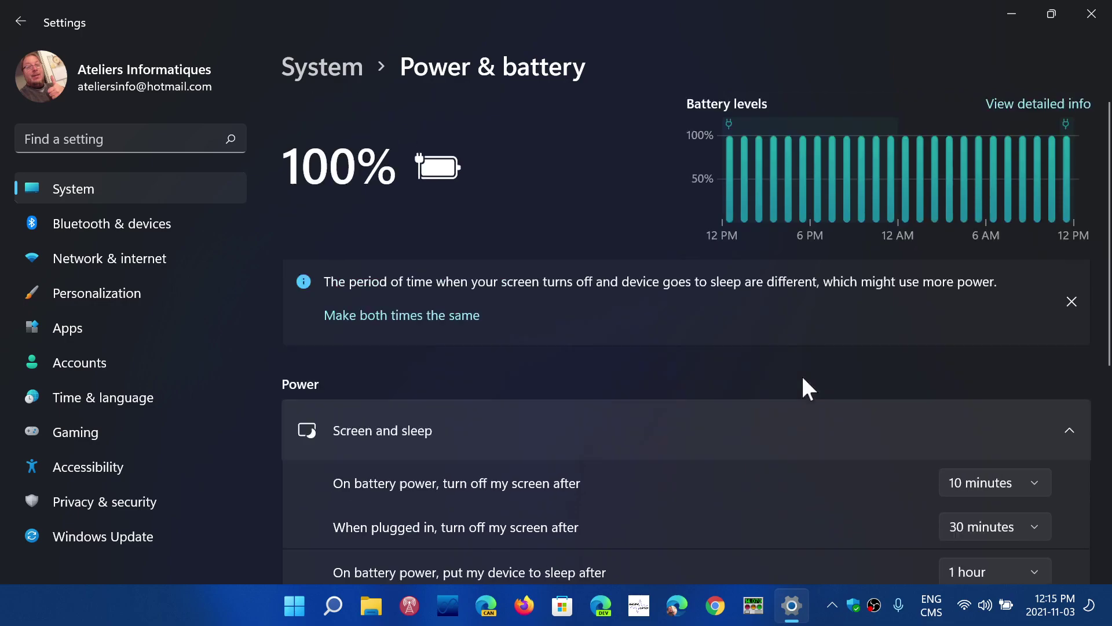
{"action": "scroll", "coordinate": [803, 377], "scroll_direction": "down", "scroll_amount": 3}
{"action": "scroll", "coordinate": [803, 377], "scroll_direction": "down", "scroll_amount": 5}
{"action": "scroll", "coordinate": [802, 378], "scroll_direction": "up", "scroll_amount": 2}
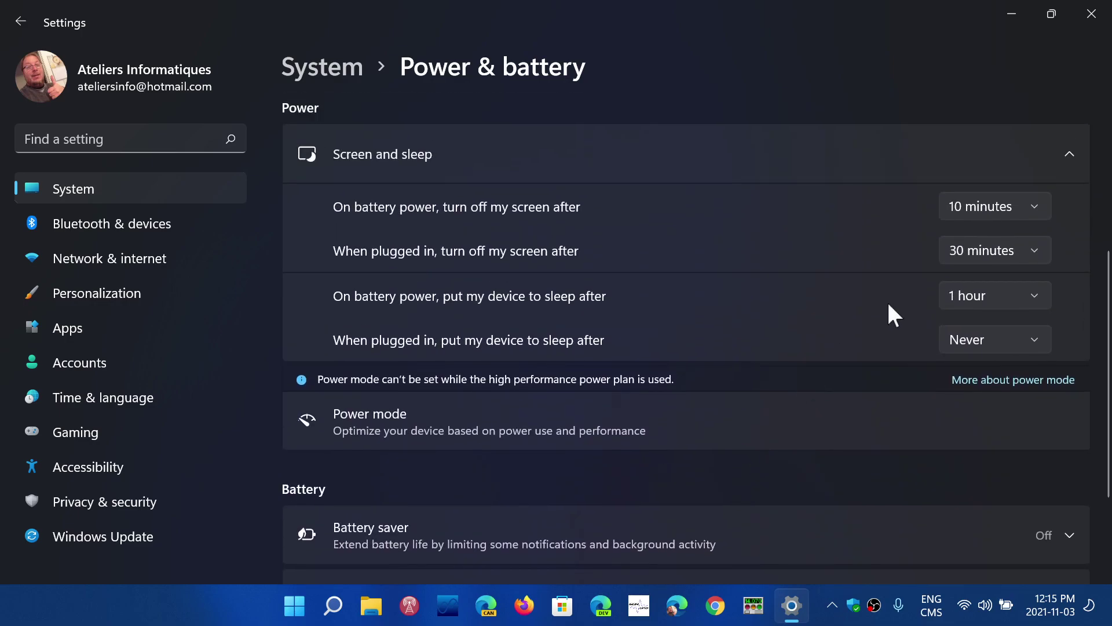
{"action": "left_click", "coordinate": [988, 296]}
{"action": "left_click", "coordinate": [998, 468]}
{"action": "scroll", "coordinate": [997, 468], "scroll_direction": "down", "scroll_amount": 2}
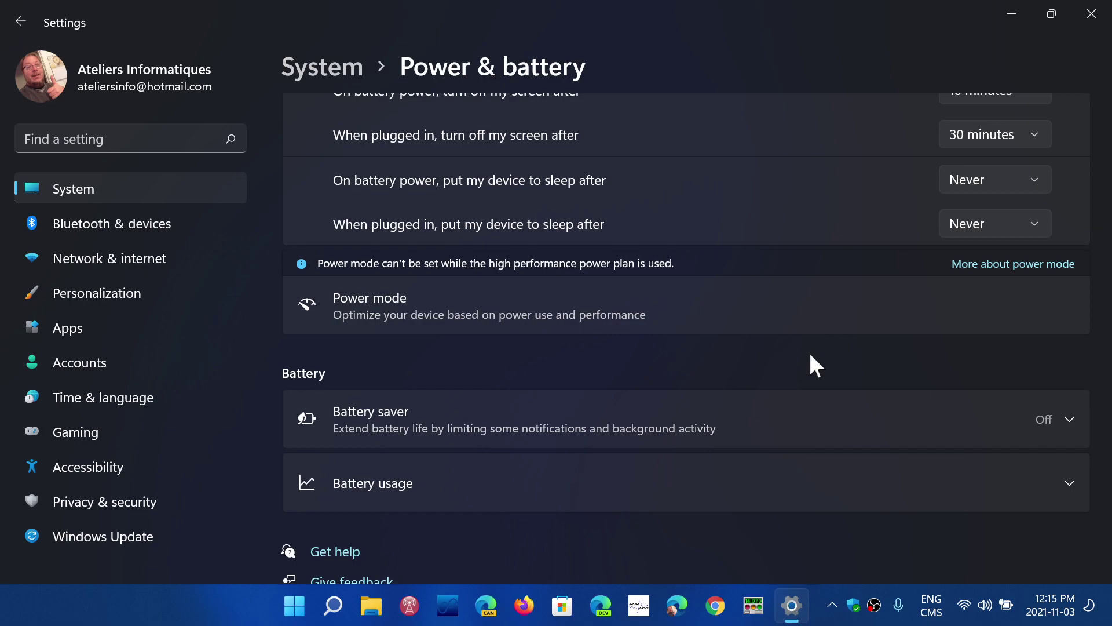
{"action": "scroll", "coordinate": [811, 357], "scroll_direction": "up", "scroll_amount": 1}
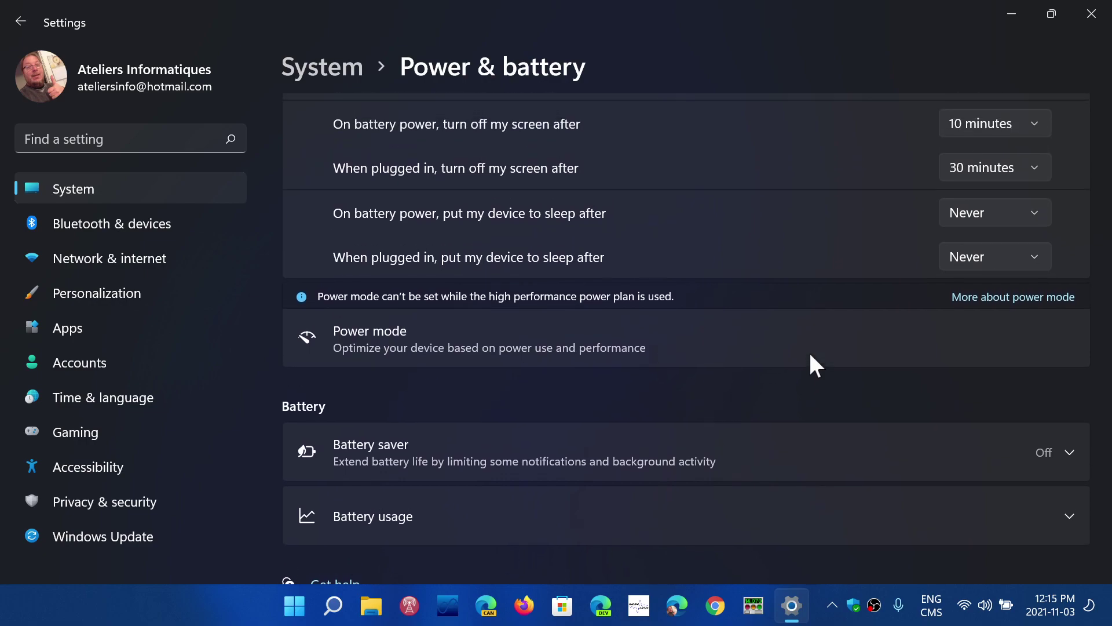
{"action": "scroll", "coordinate": [811, 357], "scroll_direction": "up", "scroll_amount": 1}
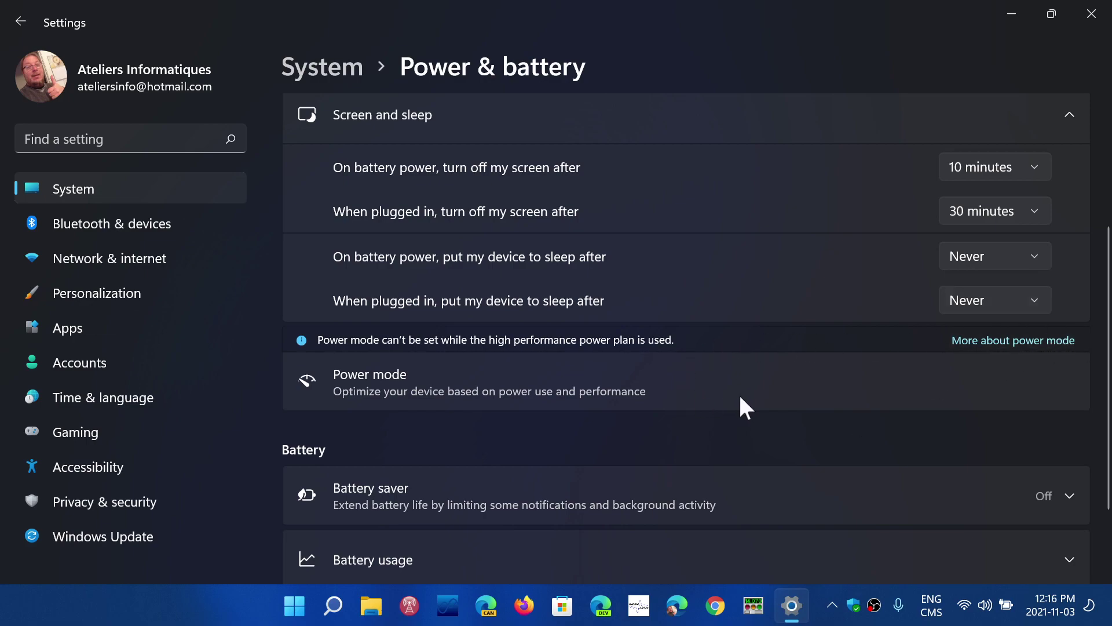
{"action": "scroll", "coordinate": [740, 399], "scroll_direction": "down", "scroll_amount": 2}
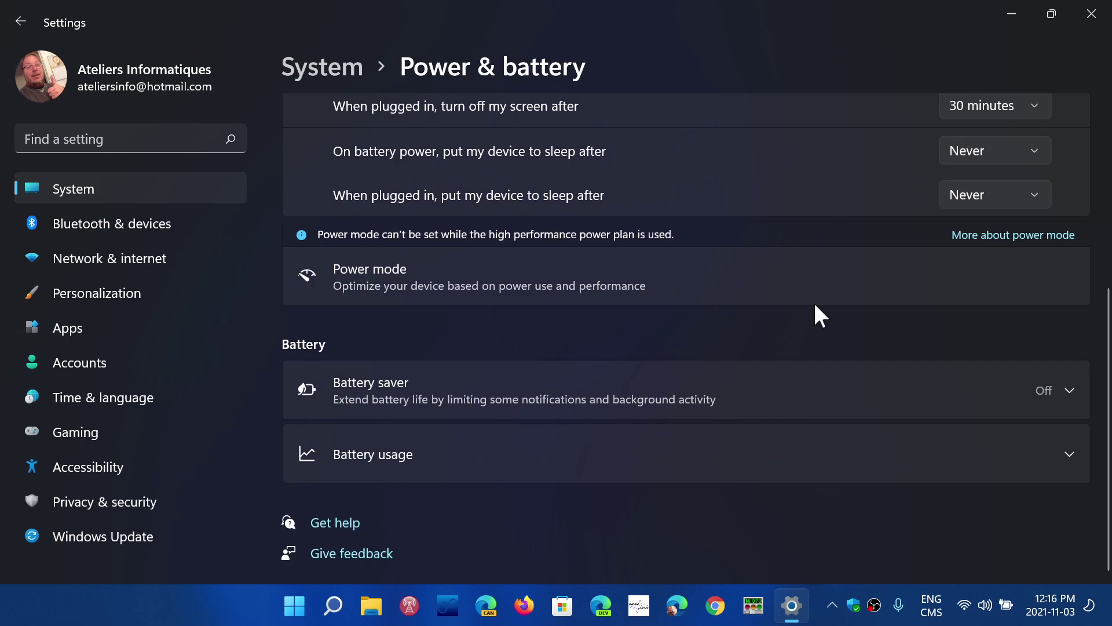
Step: Expand Battery saver to see its Never auto turn-on and lower-brightness setting
{"action": "left_click", "coordinate": [1001, 387]}
{"action": "scroll", "coordinate": [837, 454], "scroll_direction": "down", "scroll_amount": 1}
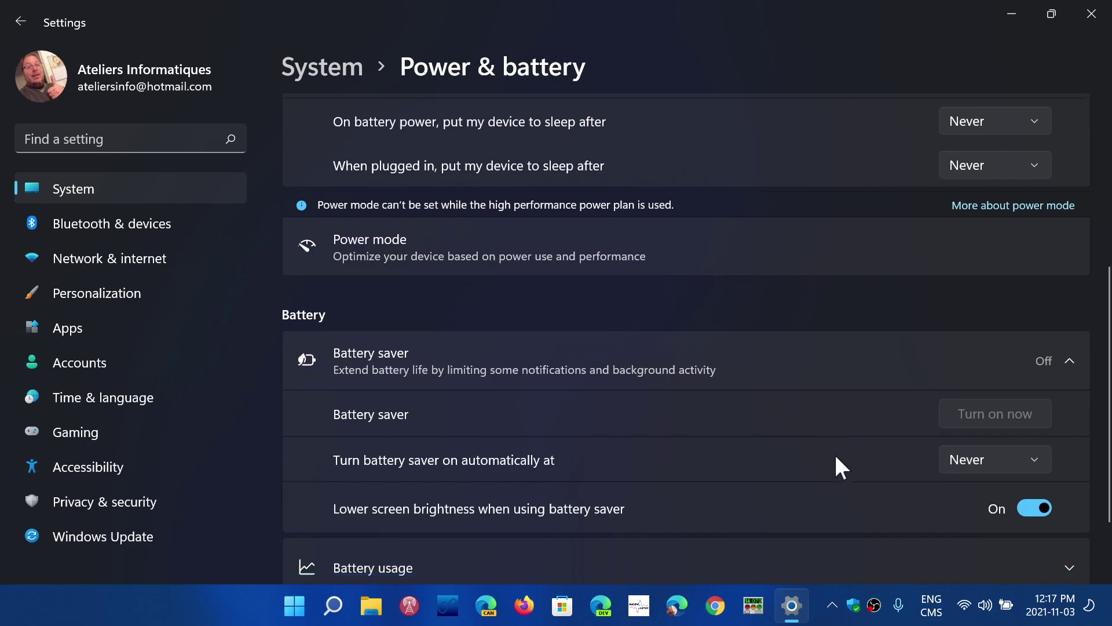
{"action": "scroll", "coordinate": [835, 453], "scroll_direction": "down", "scroll_amount": 1}
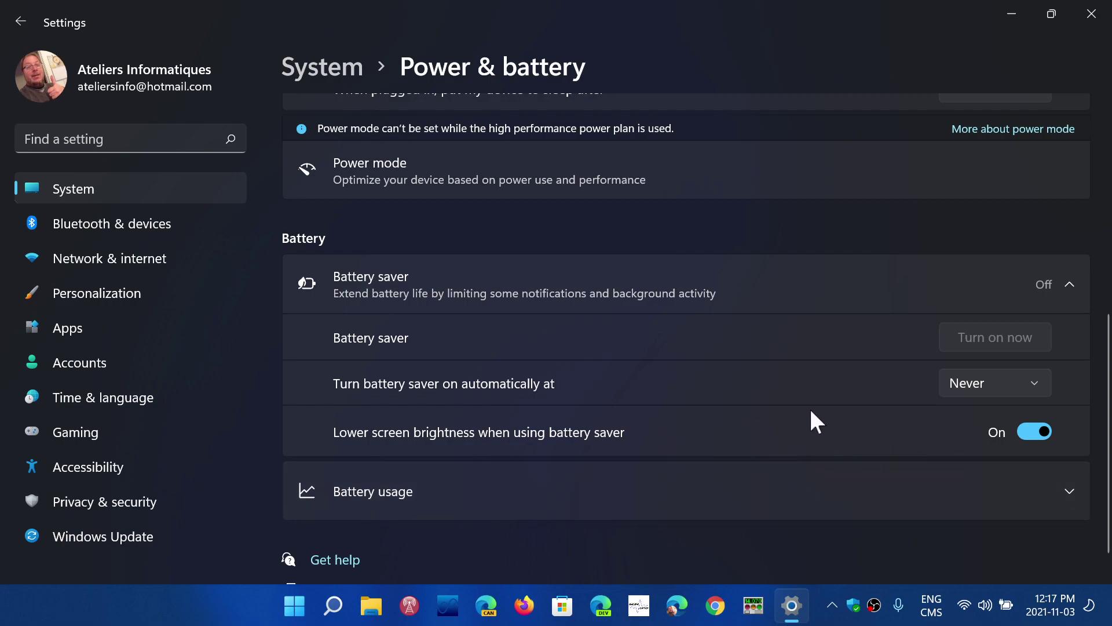
{"action": "scroll", "coordinate": [776, 413], "scroll_direction": "down", "scroll_amount": 1}
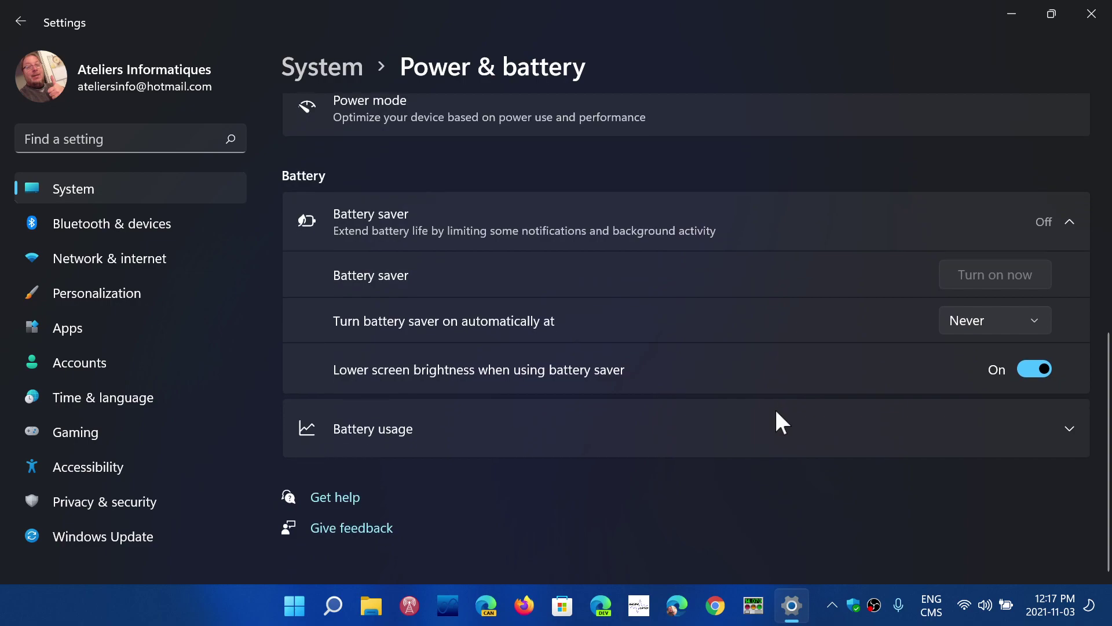
{"action": "scroll", "coordinate": [776, 413], "scroll_direction": "up", "scroll_amount": 1}
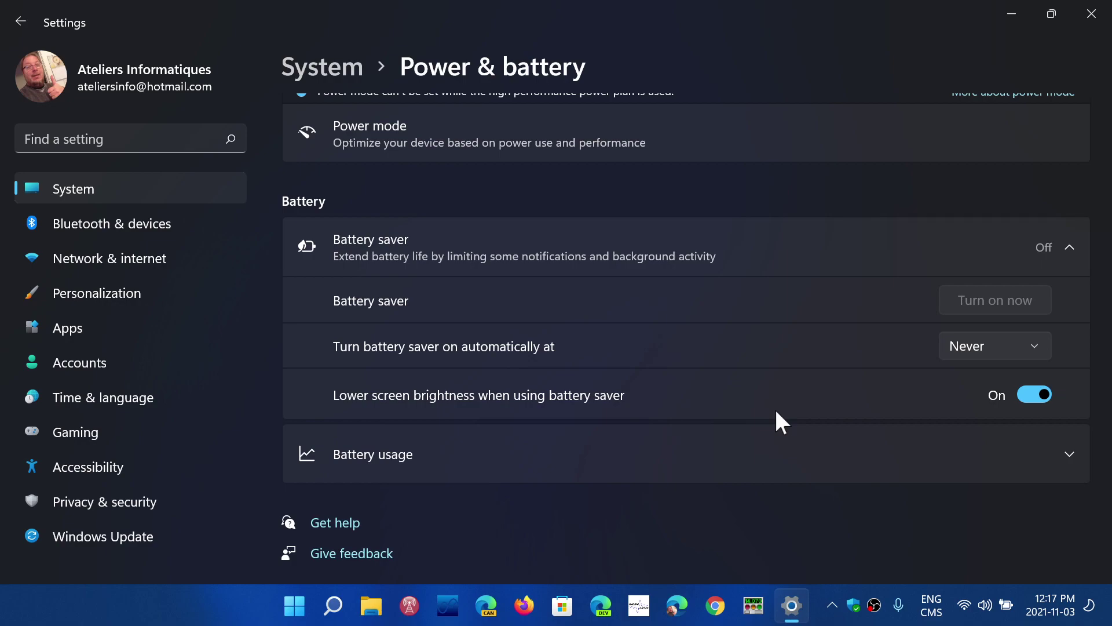
Step: Expand Battery usage and switch the battery levels chart to 'Last 7 days'
{"action": "left_click", "coordinate": [744, 465]}
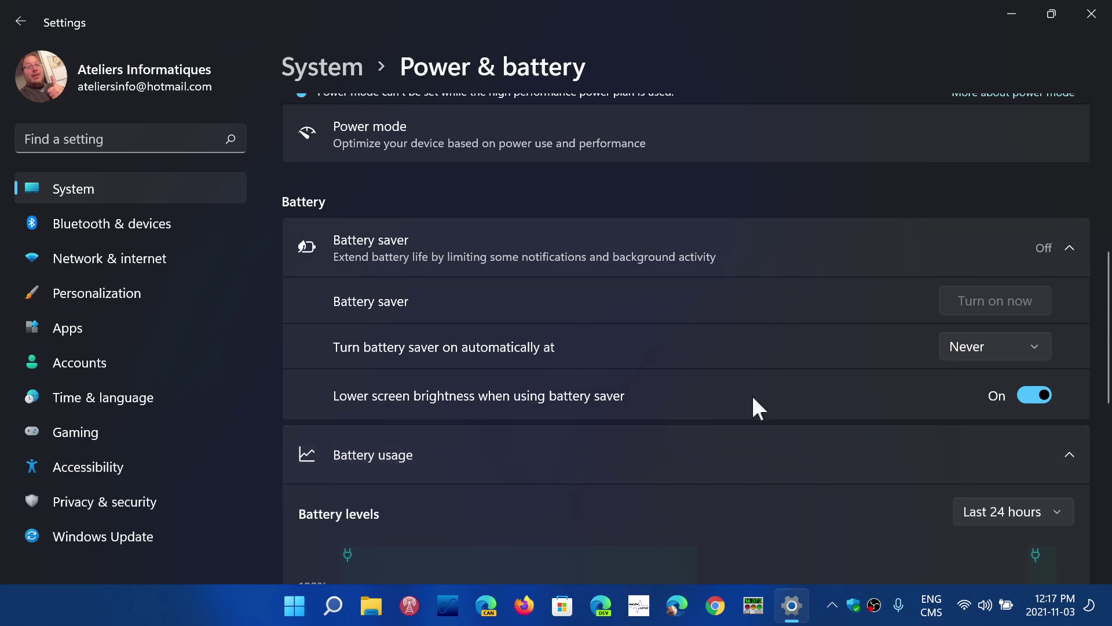
{"action": "scroll", "coordinate": [739, 463], "scroll_direction": "down", "scroll_amount": 3}
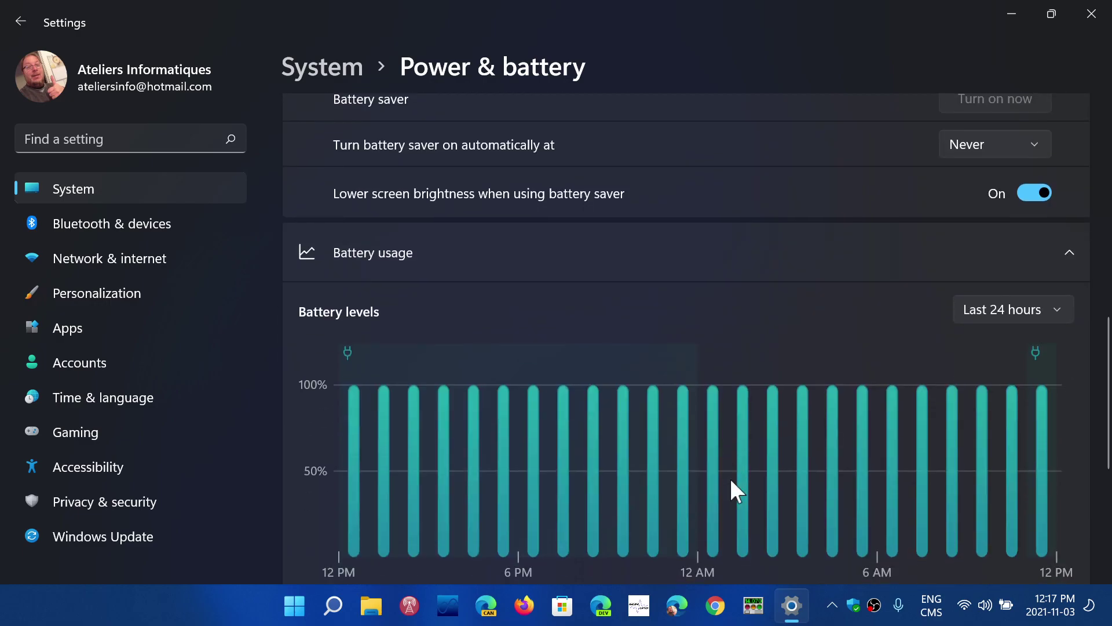
{"action": "mouse_move", "coordinate": [685, 400]}
{"action": "left_click", "coordinate": [1009, 312]}
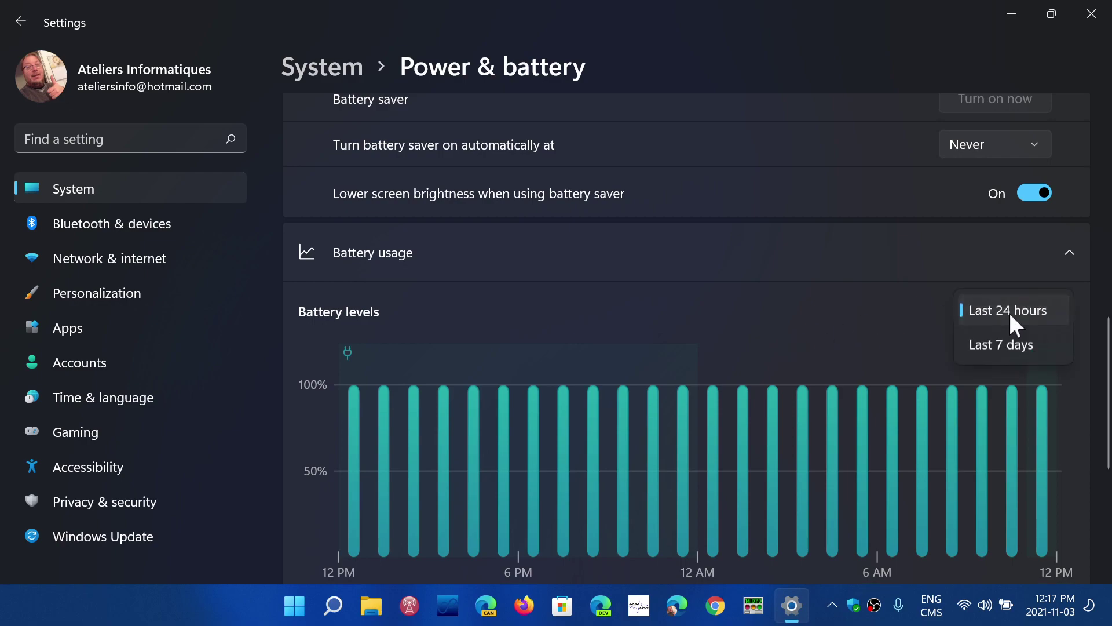
{"action": "left_click", "coordinate": [999, 344]}
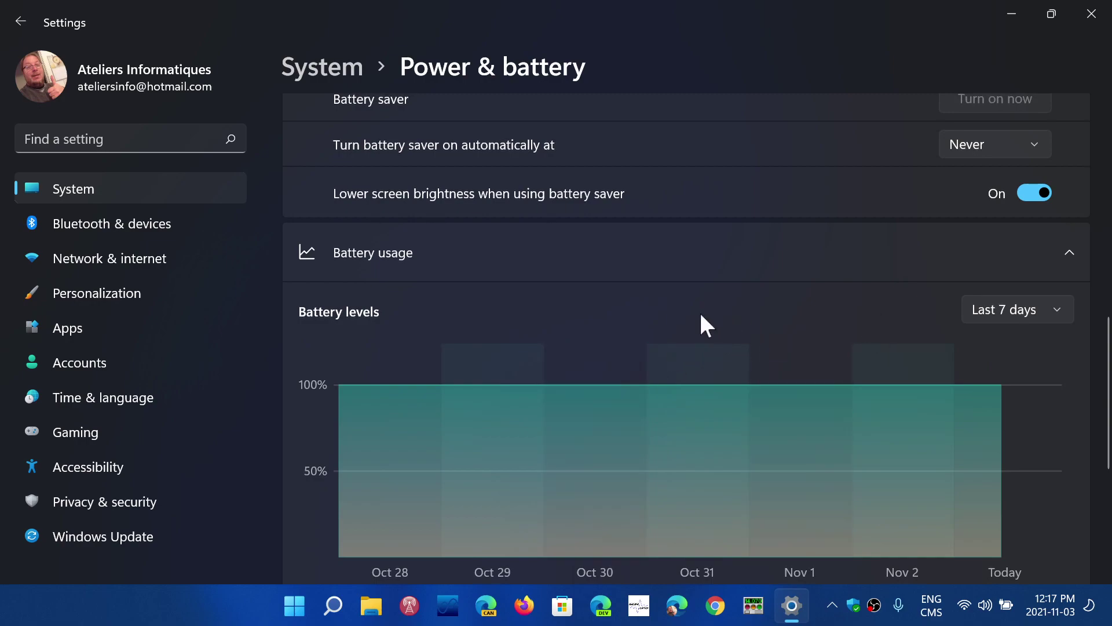
{"action": "scroll", "coordinate": [700, 314], "scroll_direction": "up", "scroll_amount": 10}
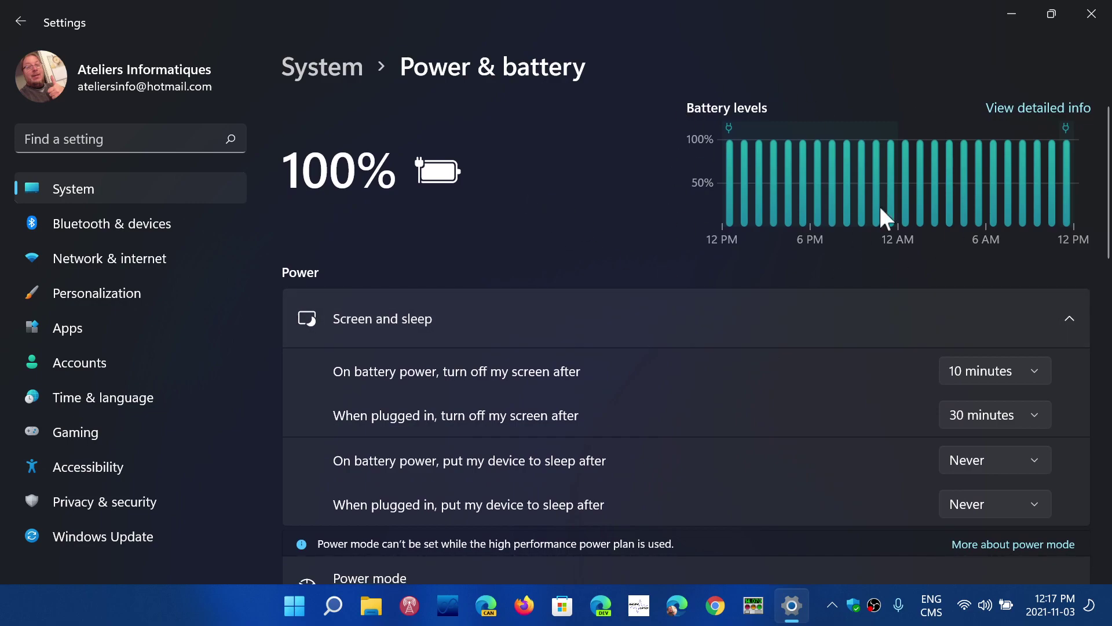
Step: Look over the weekly battery usage averages, then close the Settings window
{"action": "scroll", "coordinate": [804, 354], "scroll_direction": "down", "scroll_amount": 12}
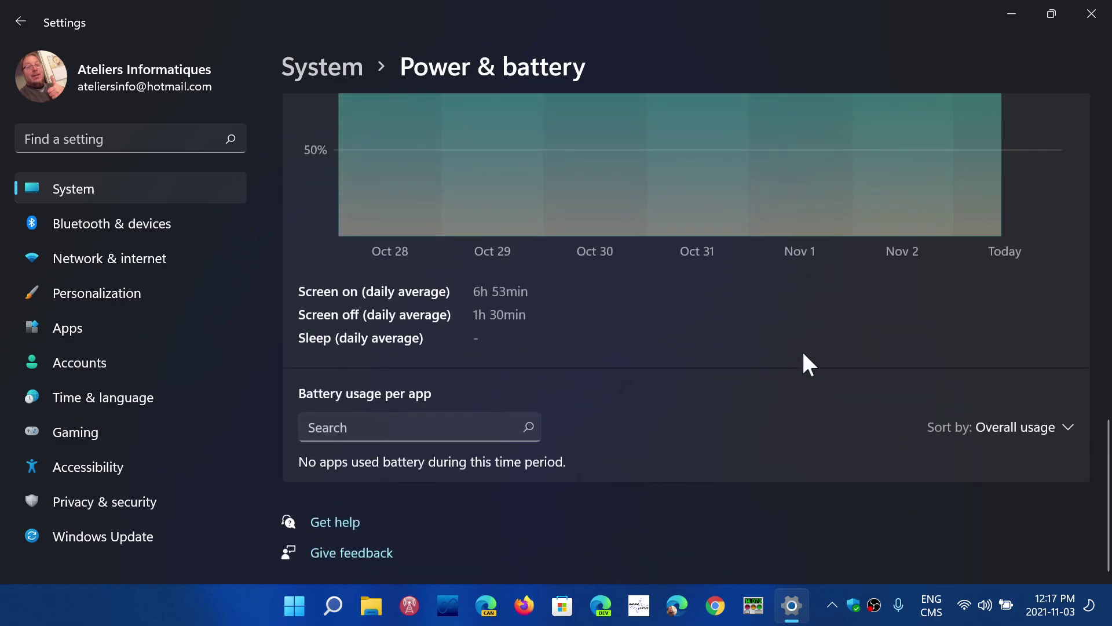
{"action": "scroll", "coordinate": [804, 354], "scroll_direction": "up", "scroll_amount": 12}
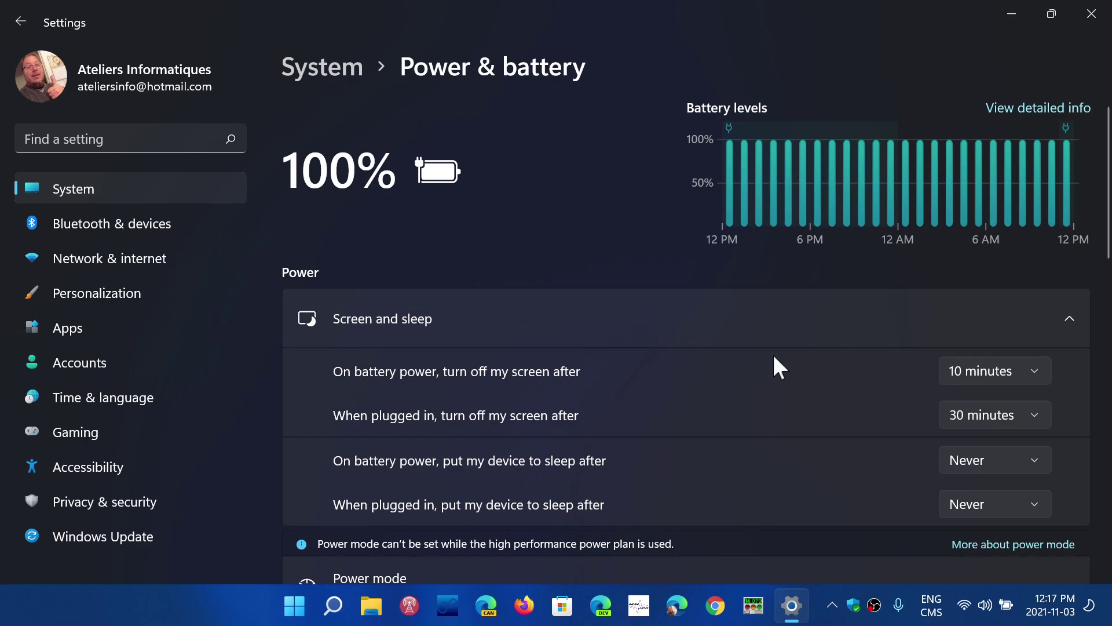
{"action": "left_click", "coordinate": [1092, 21]}
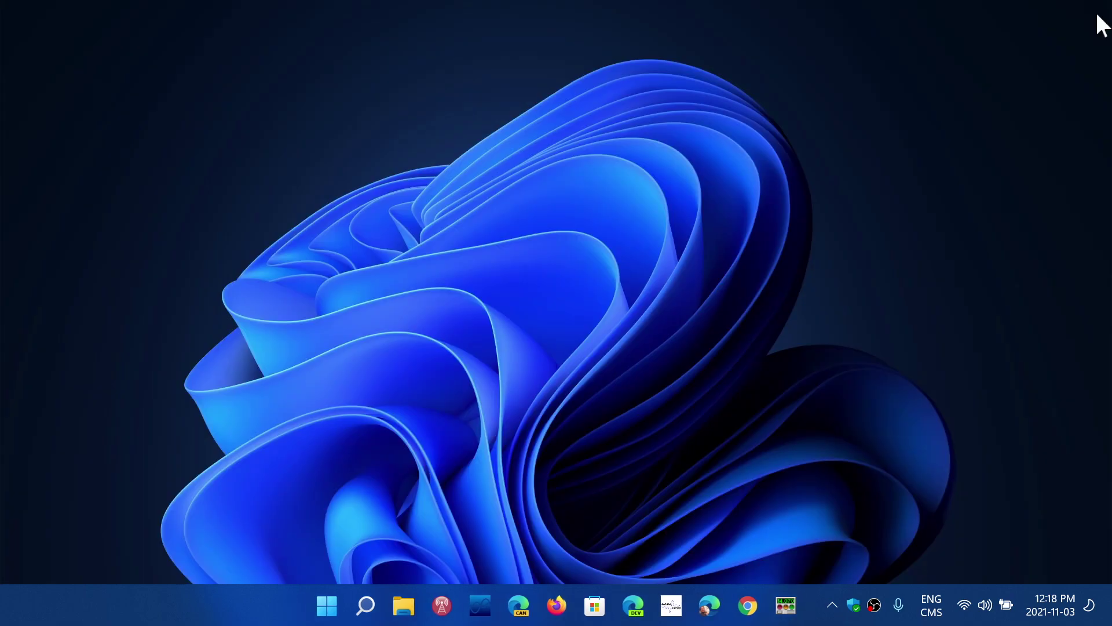